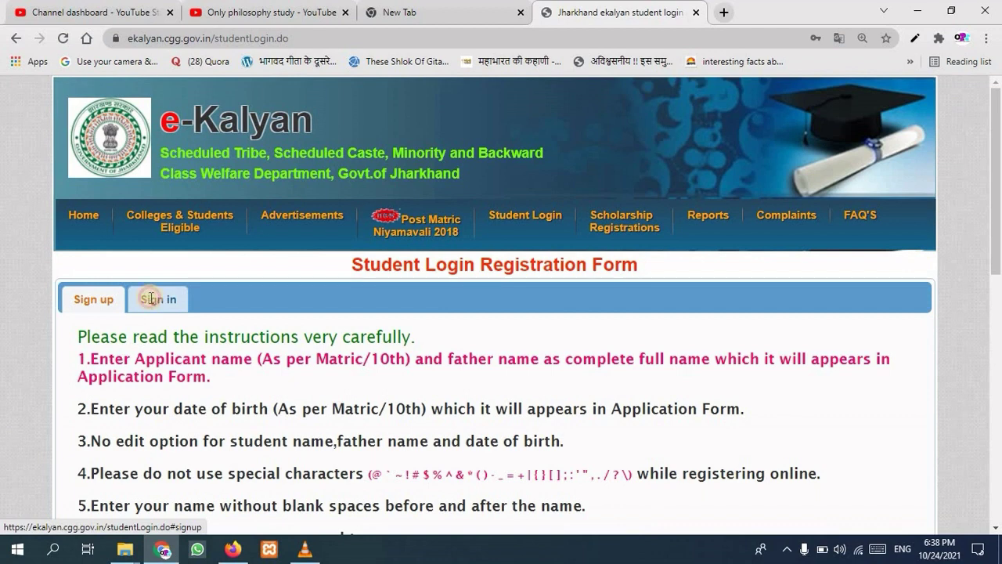
# Open the student sign-in form and choose to log in with the mobile number.
pyautogui.click(151, 298)
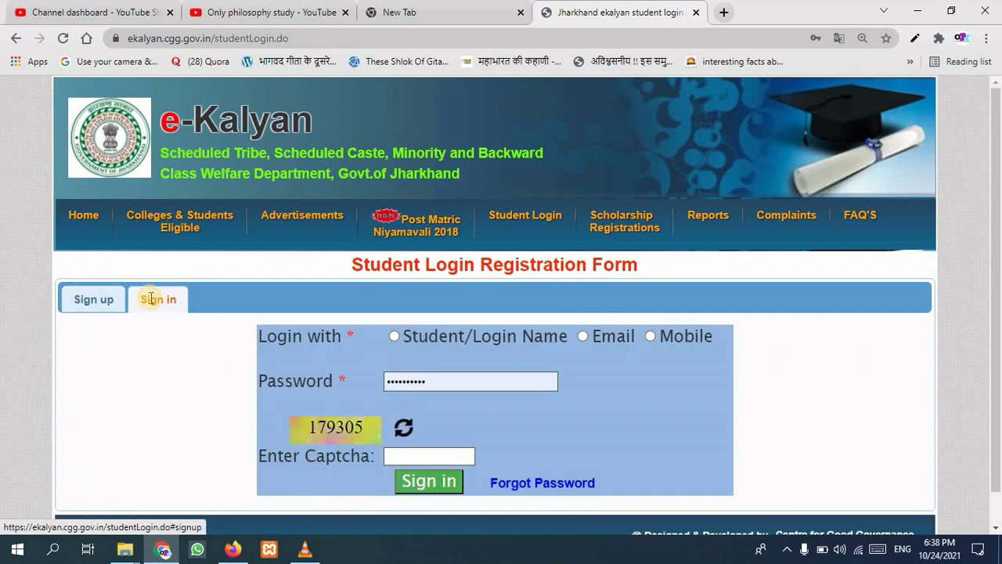
pyautogui.click(649, 335)
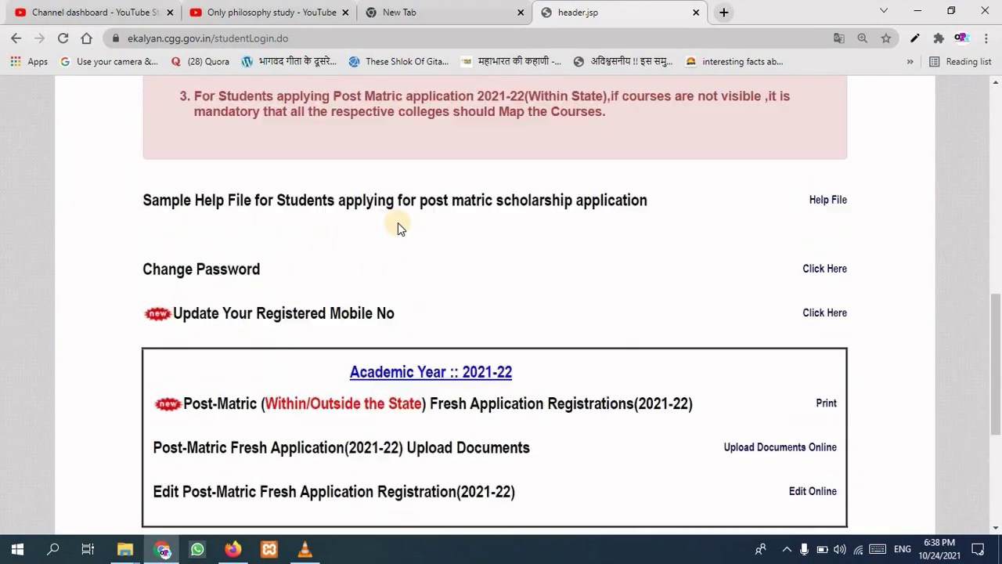
# Open the online document upload page for the 2021-22 Post-Matric Fresh Application and go to its upload fields.
pyautogui.scroll(3, 398, 222)
pyautogui.scroll(-4, 398, 223)
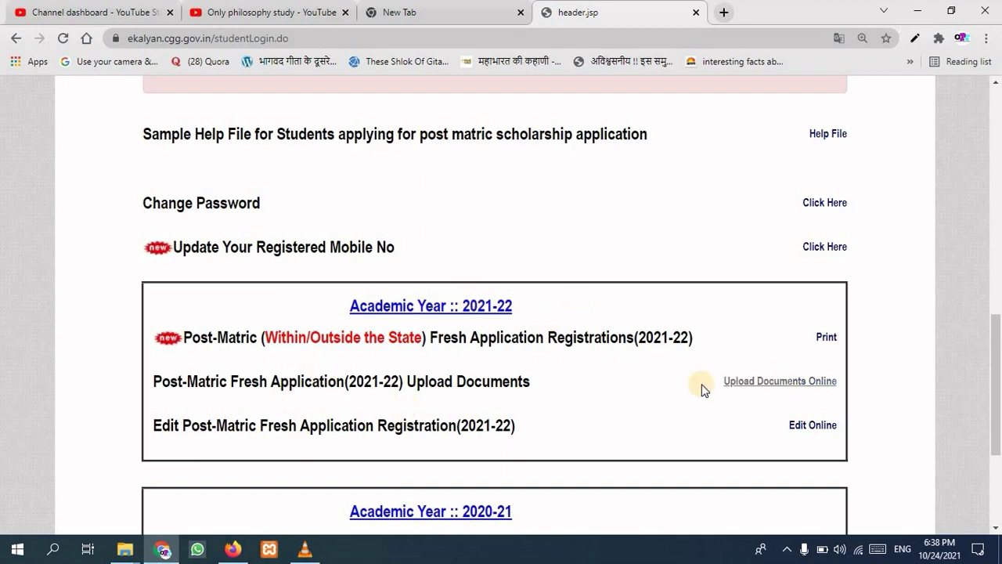
pyautogui.hotkey('ctrl', '+')
pyautogui.hotkey('ctrl', '+')
pyautogui.hotkey('ctrl', '+')
pyautogui.scroll(-3, 502, 340)
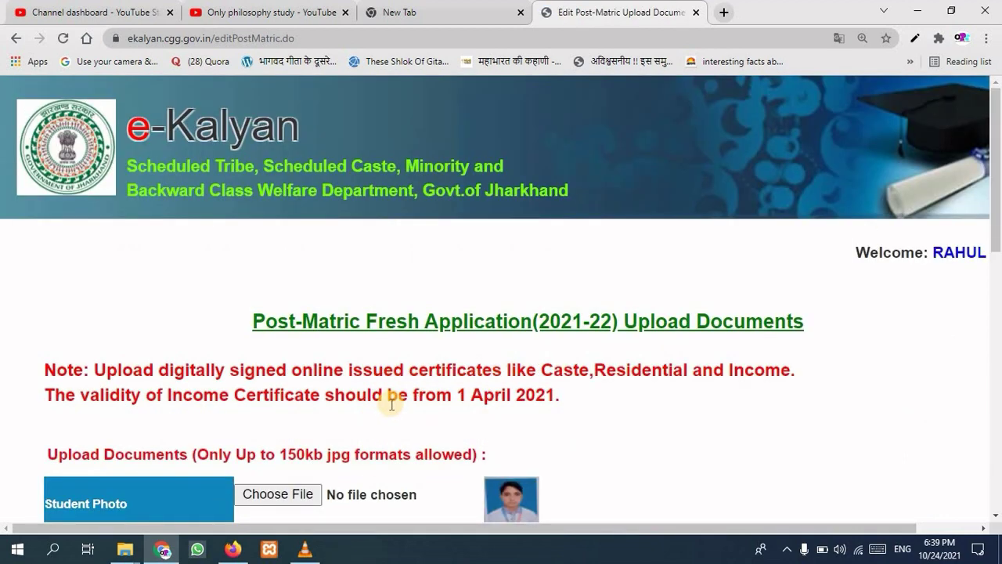
pyautogui.scroll(-3, 392, 403)
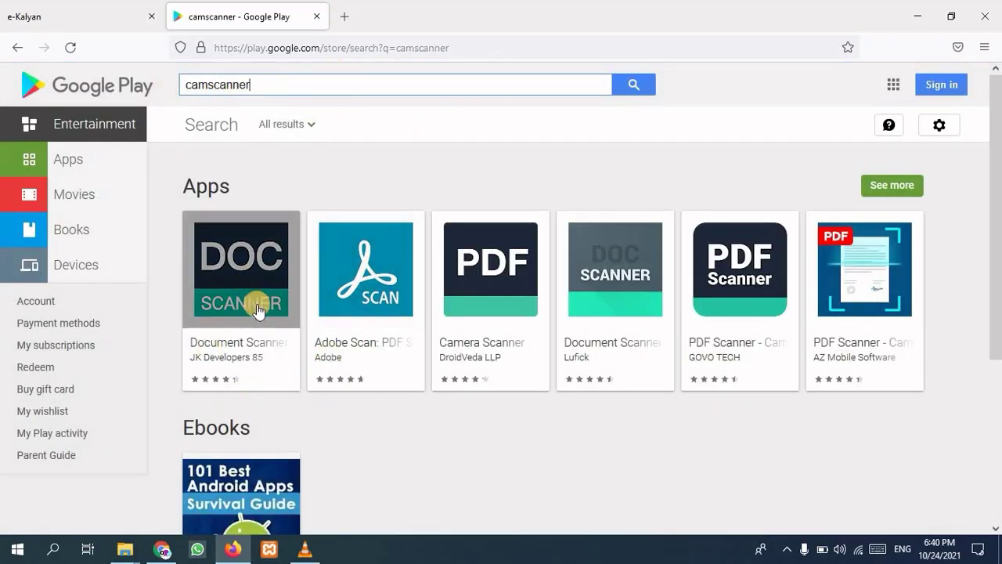
# In Firefox, view JK Developers 85's apps on Google Play, and return to the e-Kalyan page.
pyautogui.click(252, 358)
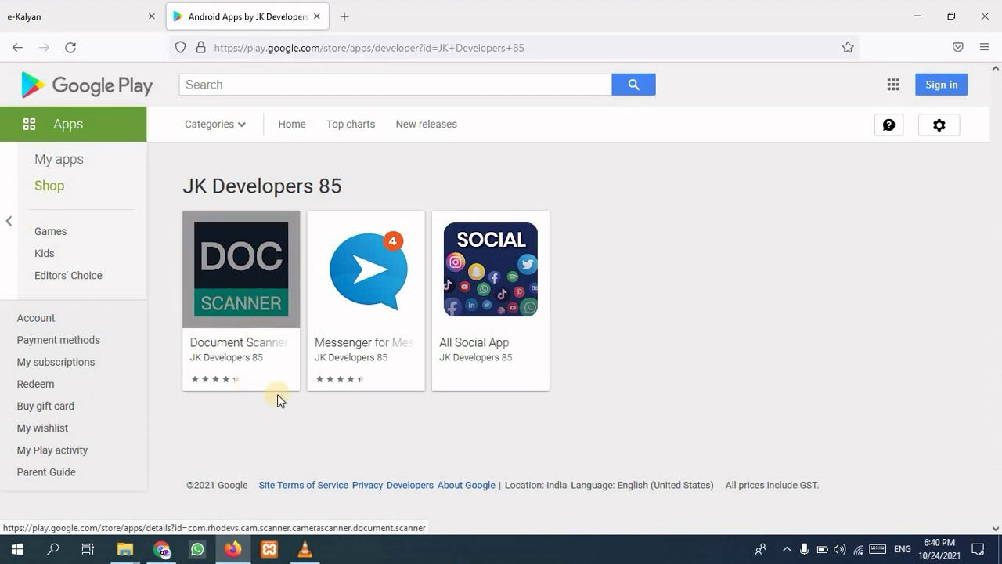
pyautogui.click(16, 48)
pyautogui.click(17, 47)
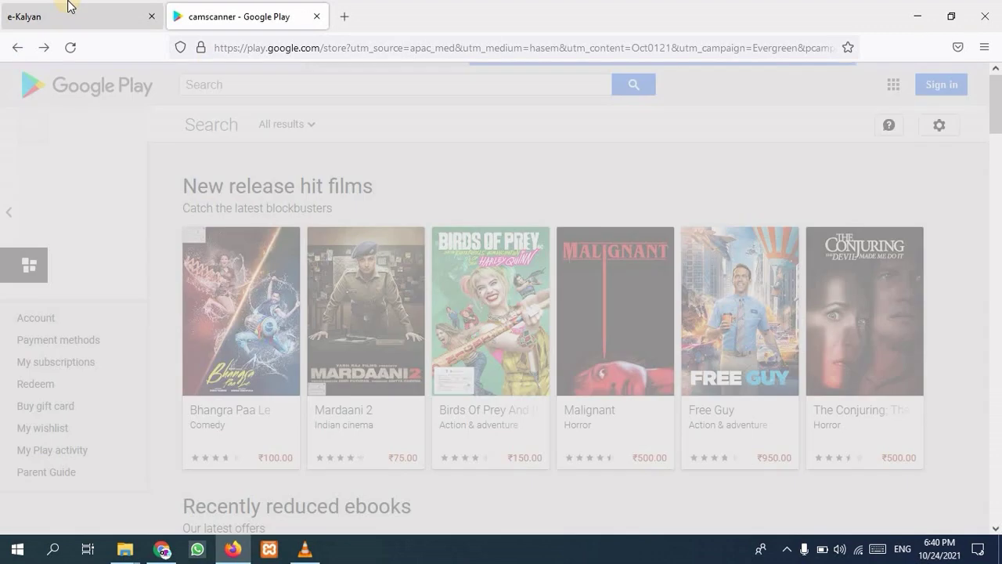
pyautogui.click(68, 6)
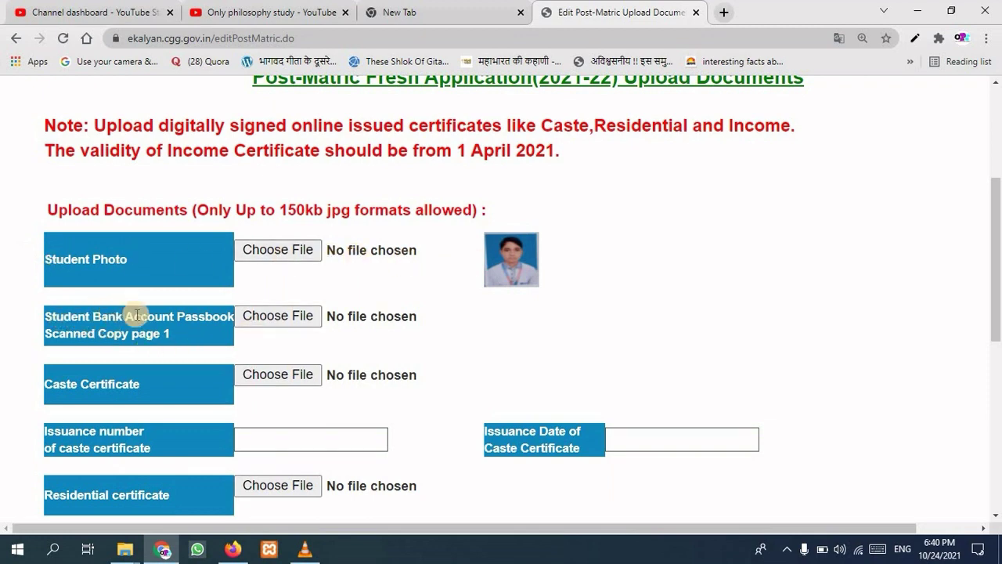
# Attach Bank Passbook.jpg as the student bank account passbook copy and Caste Certificate.jpg as the caste certificate.
pyautogui.click(266, 317)
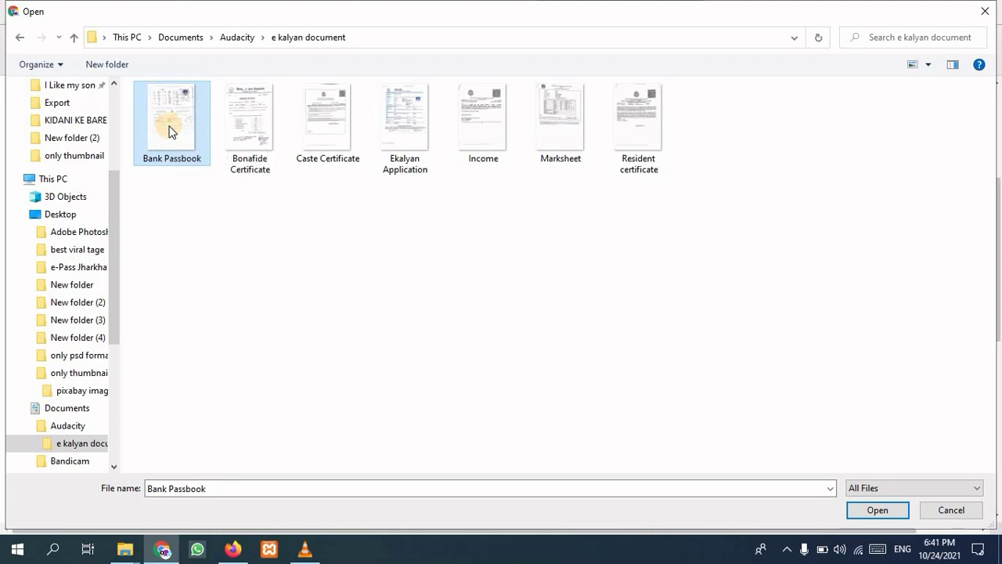
pyautogui.click(878, 510)
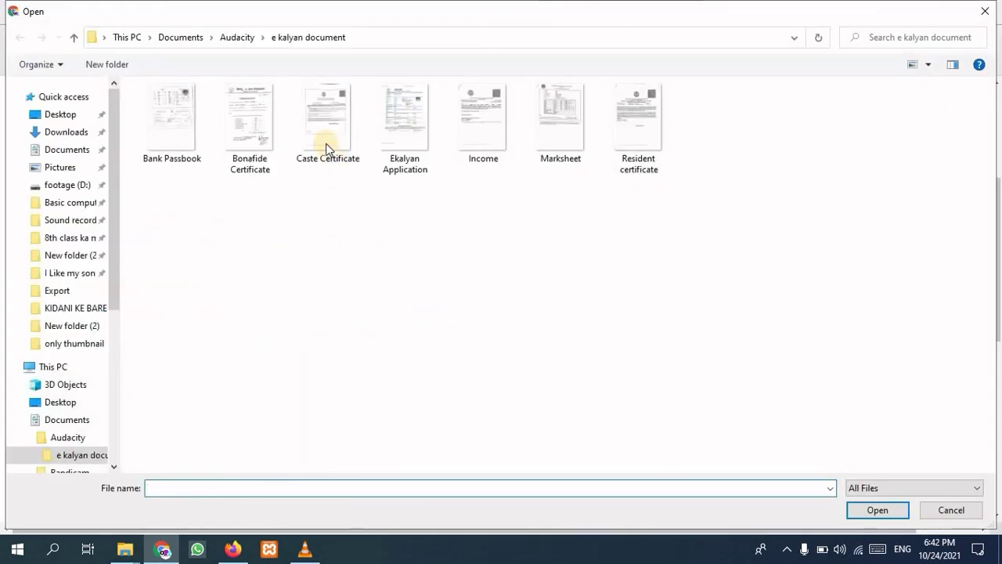
pyautogui.click(326, 146)
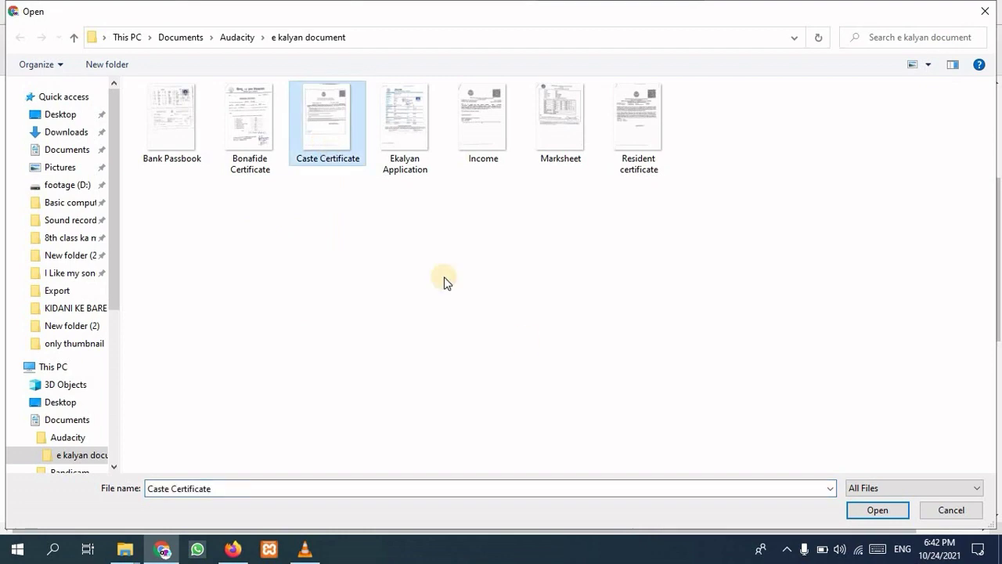
pyautogui.click(870, 508)
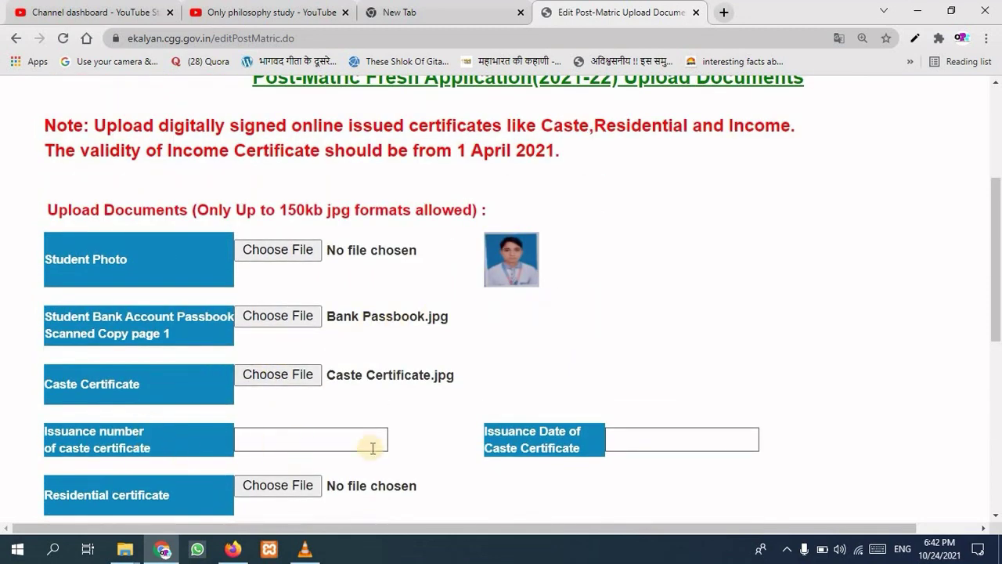
# Attach Resident certificate.jpg as the residential certificate and Income.jpg as the income certificate.
pyautogui.scroll(-3, 279, 268)
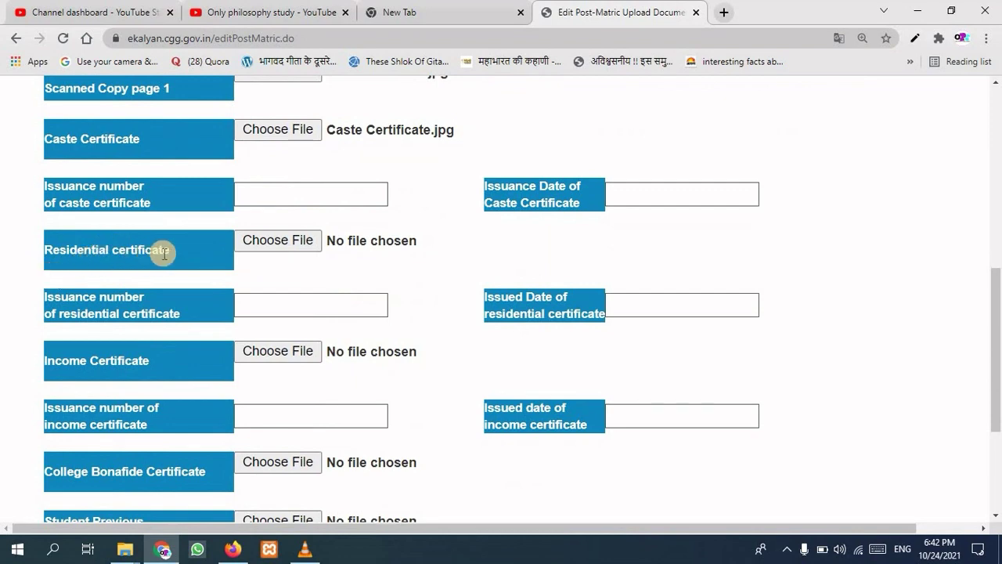
pyautogui.click(279, 242)
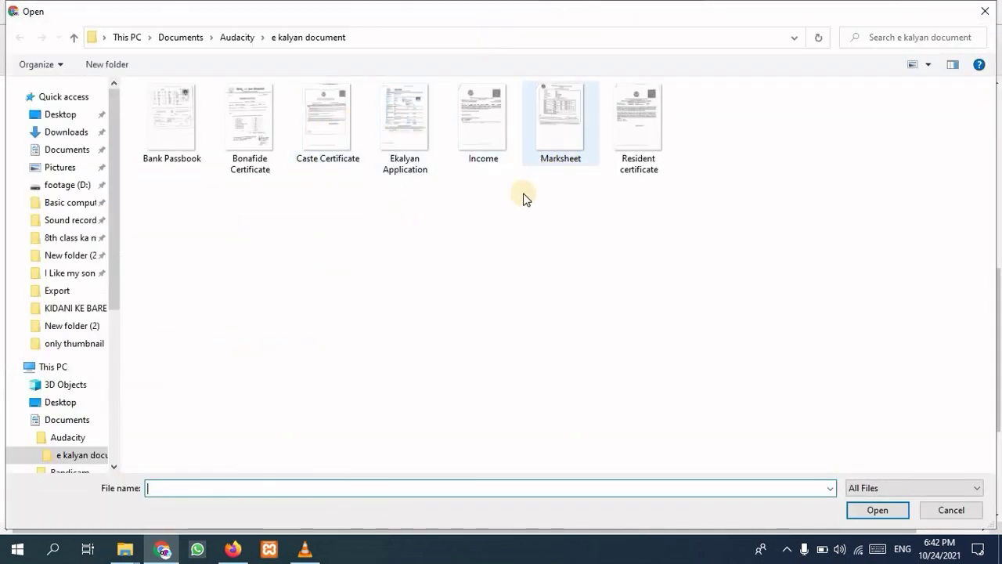
pyautogui.click(644, 163)
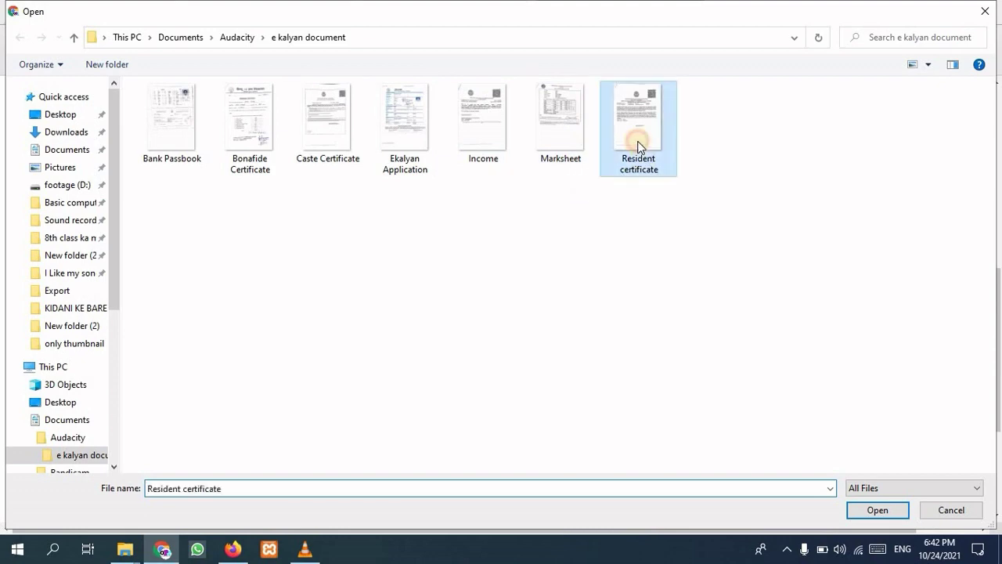
pyautogui.click(869, 511)
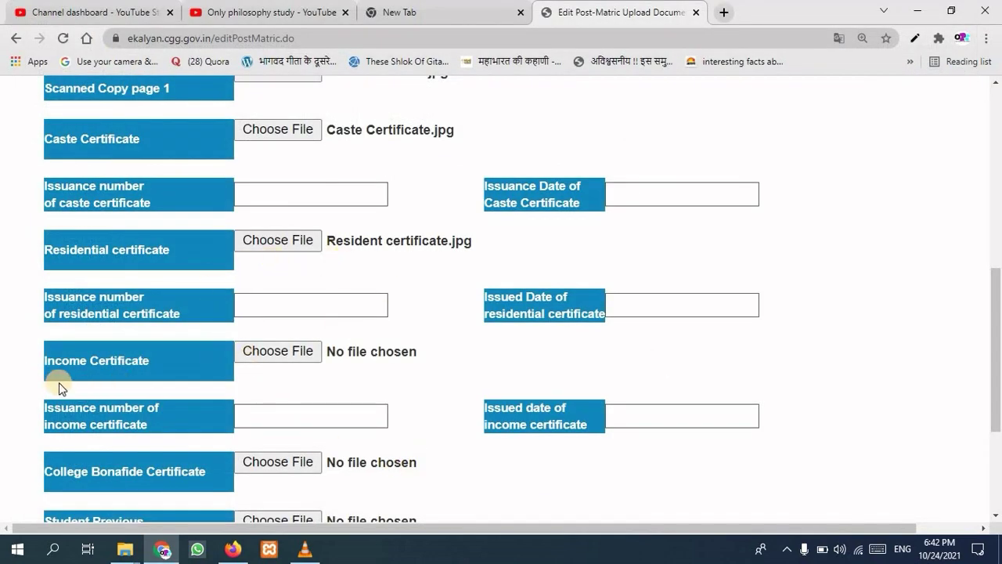
pyautogui.click(288, 353)
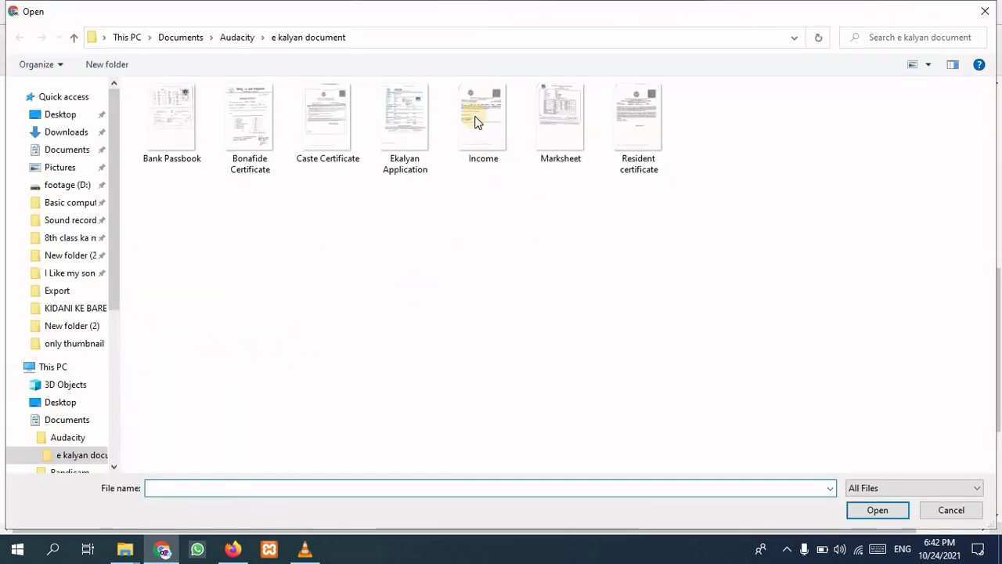
pyautogui.doubleClick(477, 121)
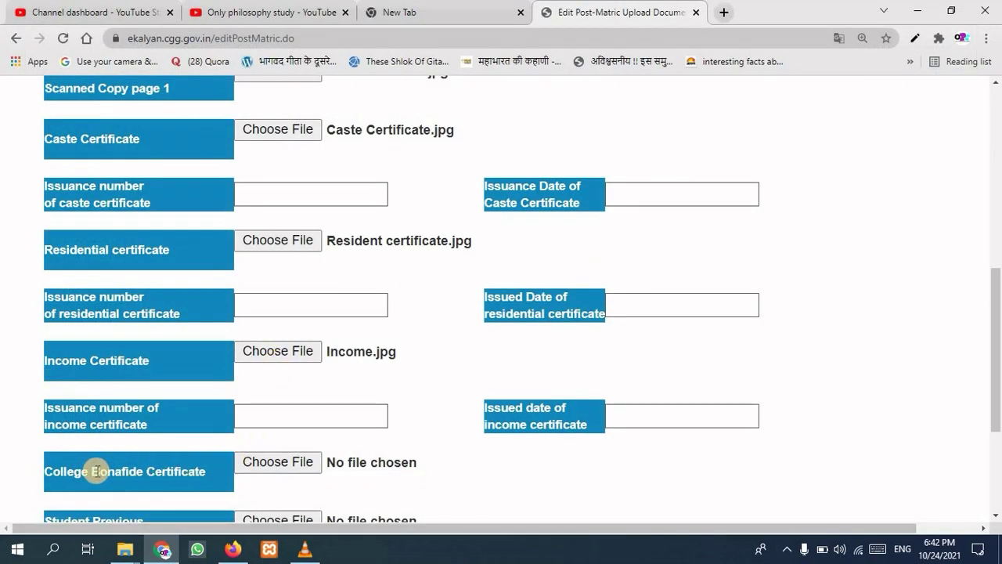
# Attach Bonafide Certificate.jpg as the college bonafide certificate and Marksheet.jpg as the student's previous year marks sheet.
pyautogui.click(270, 464)
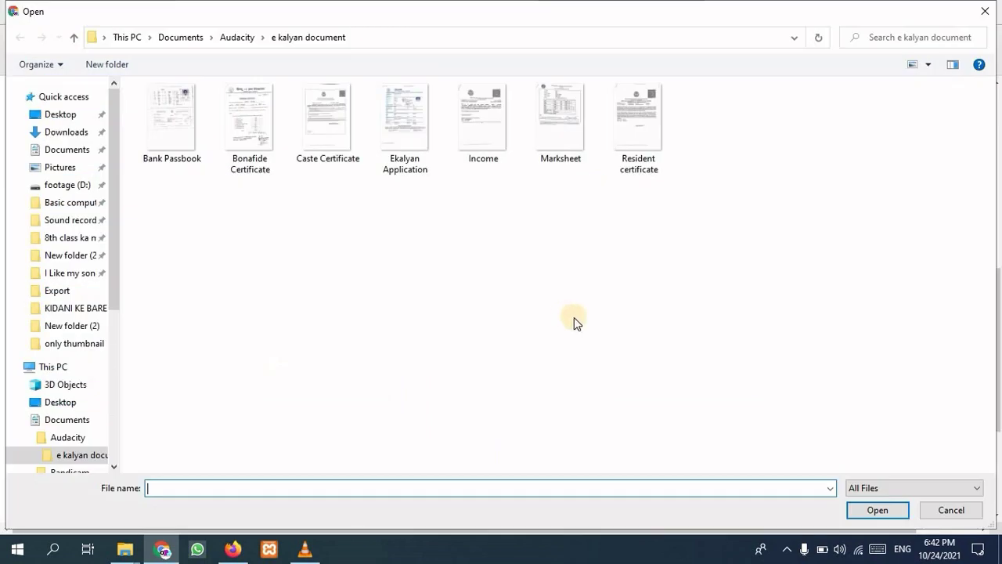
pyautogui.click(258, 133)
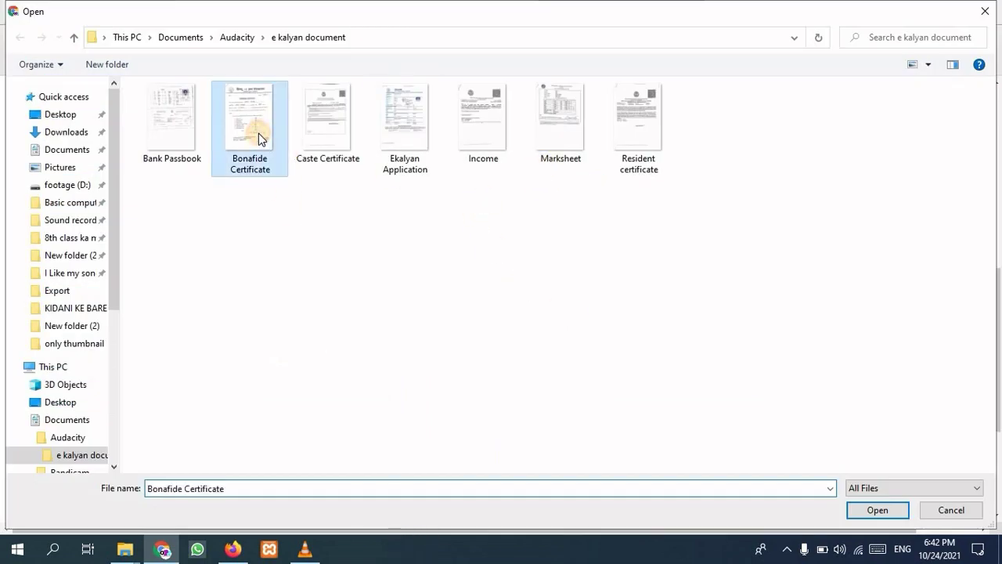
pyautogui.click(873, 510)
pyautogui.scroll(-3, 391, 358)
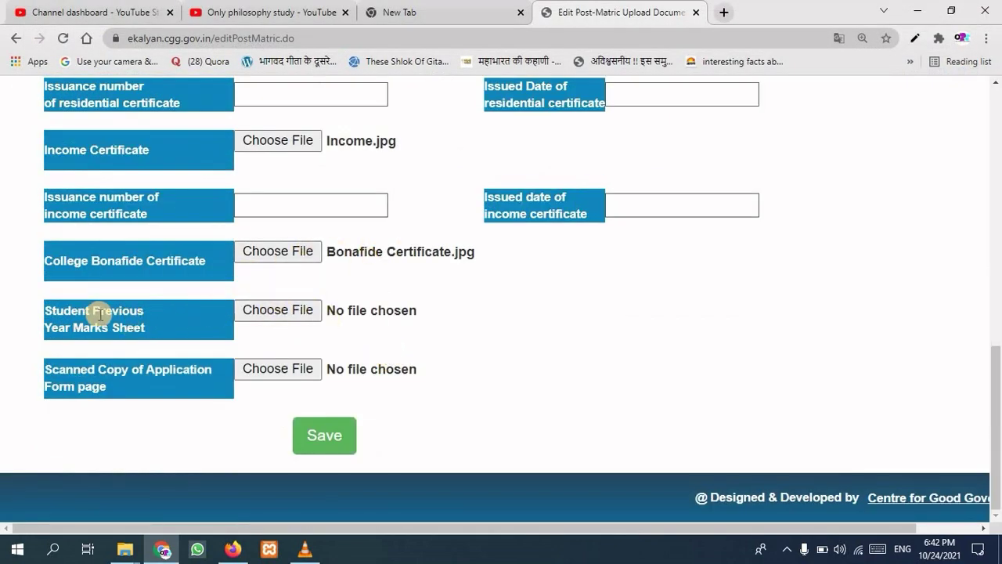
pyautogui.click(254, 309)
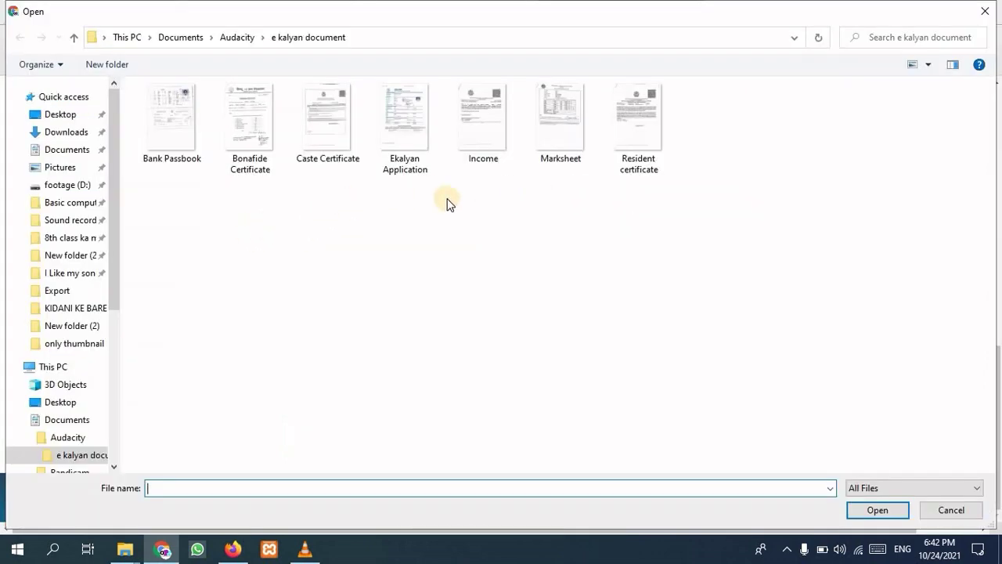
pyautogui.click(562, 127)
pyautogui.click(877, 509)
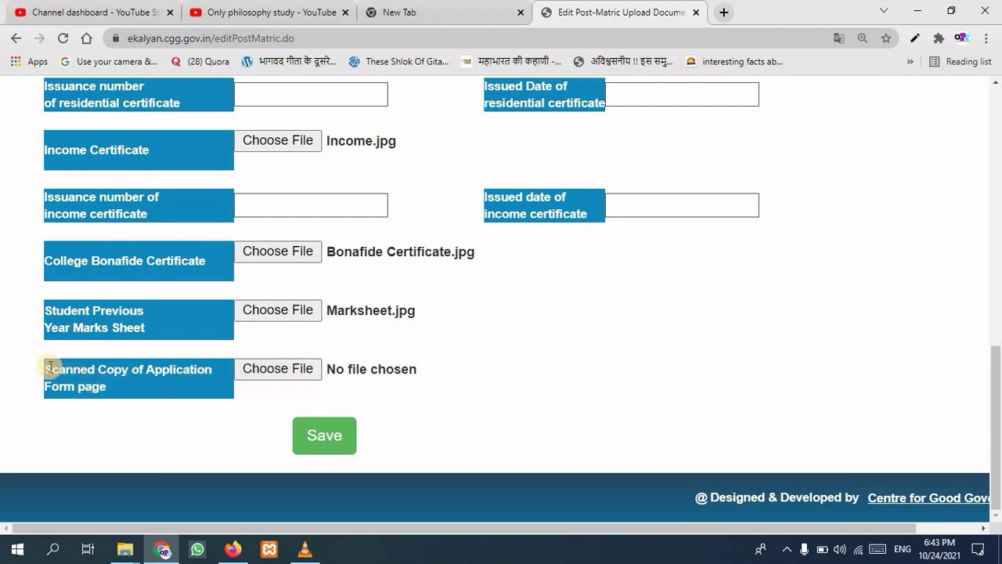
# Attach Ekalyan Application.jpg as the scanned copy of the application form page.
pyautogui.click(280, 369)
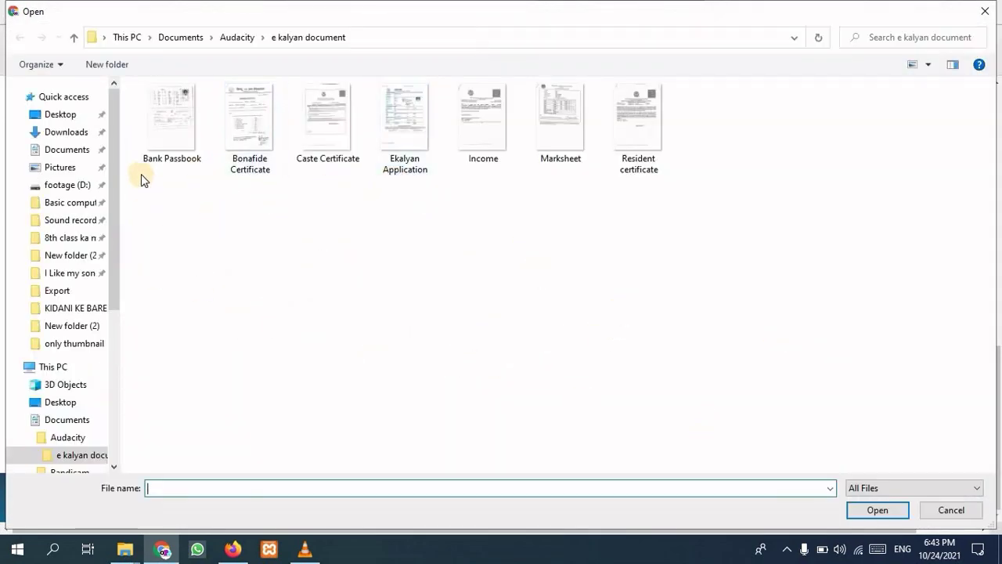
pyautogui.click(394, 136)
pyautogui.click(873, 509)
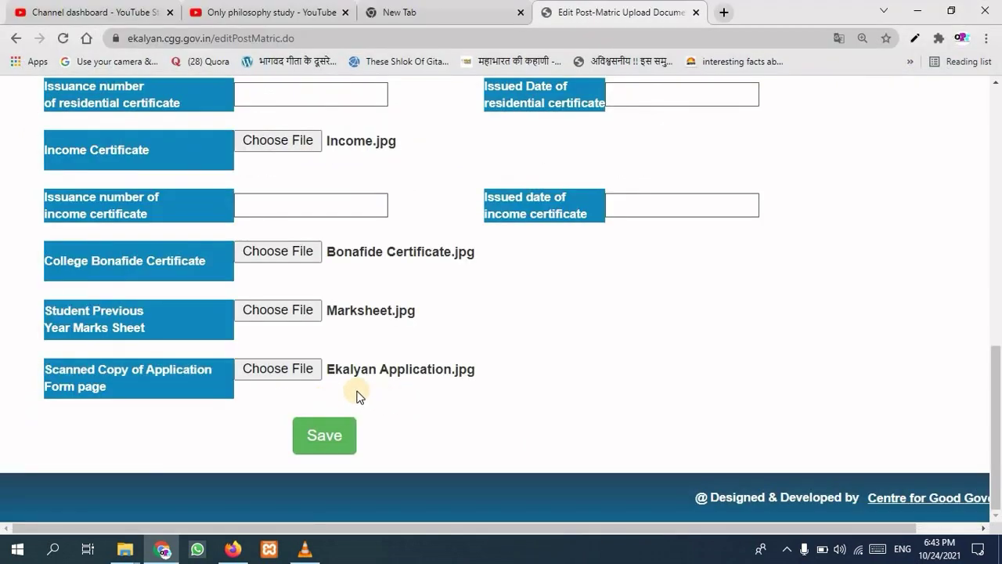
# Save the attached documents with their certificate details, confirm the upload, and review the uploaded documents.
pyautogui.scroll(6, 353, 394)
pyautogui.scroll(-3, 358, 393)
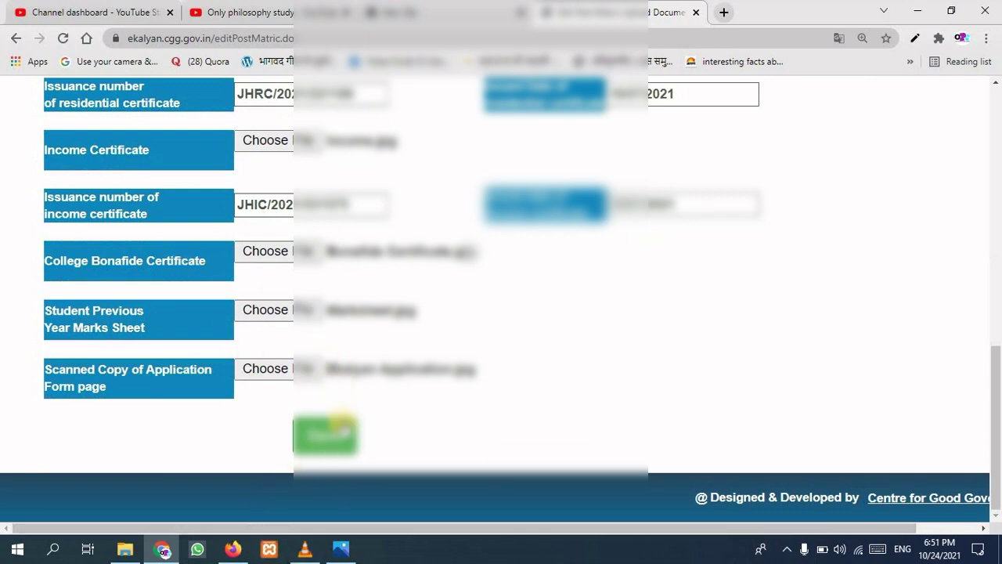
pyautogui.click(337, 437)
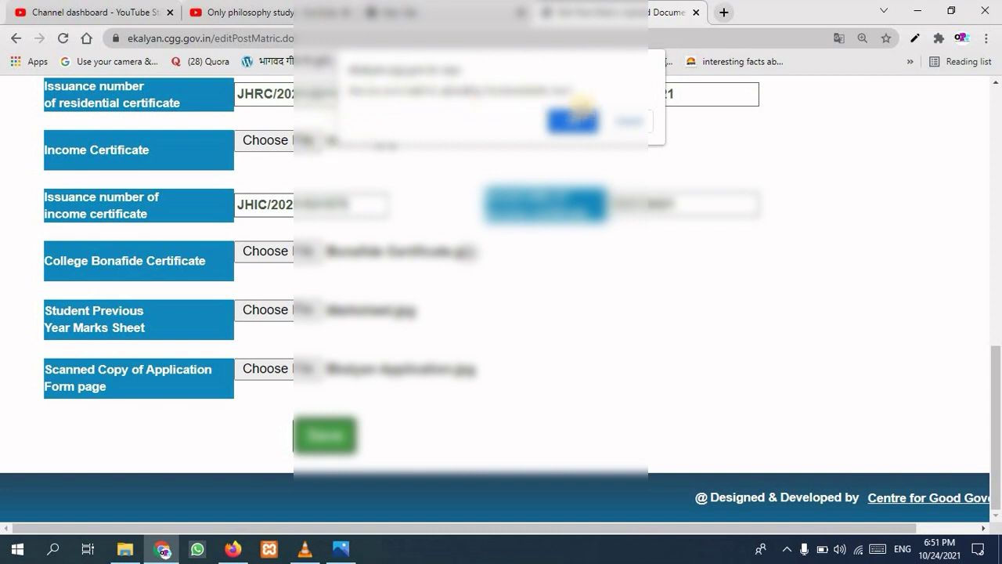
pyautogui.click(573, 119)
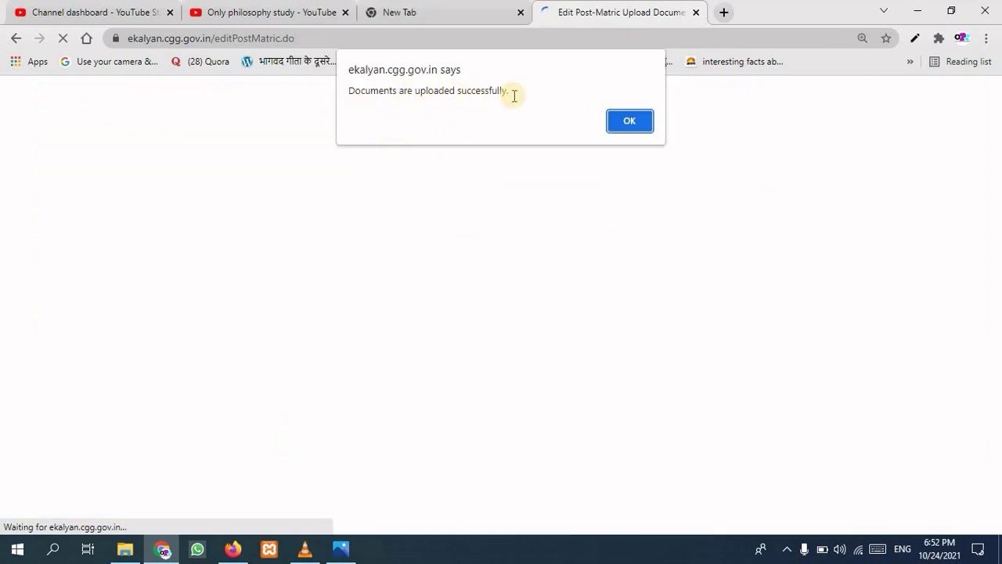
pyautogui.click(636, 118)
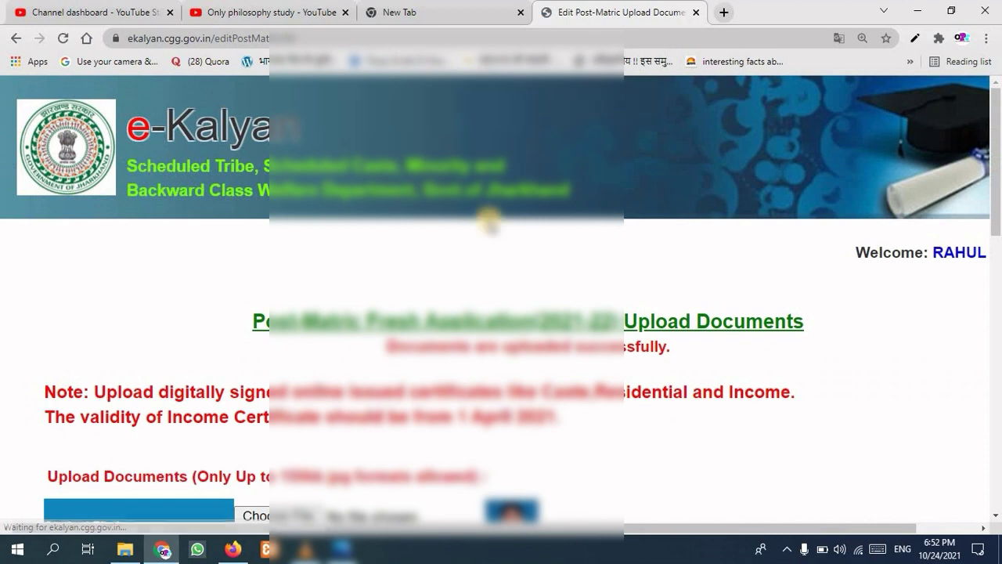
pyautogui.scroll(-7, 501, 297)
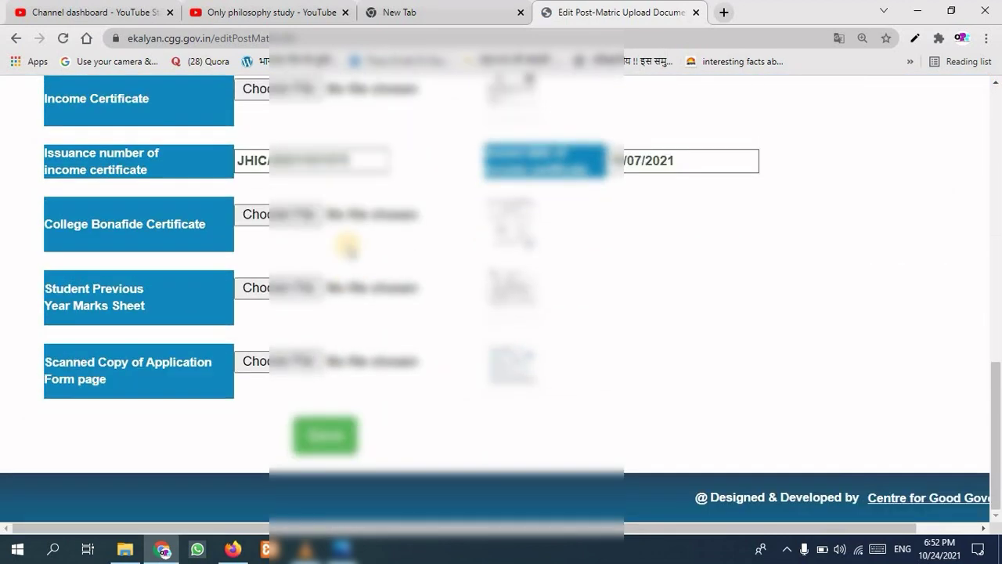
pyautogui.press('Home')
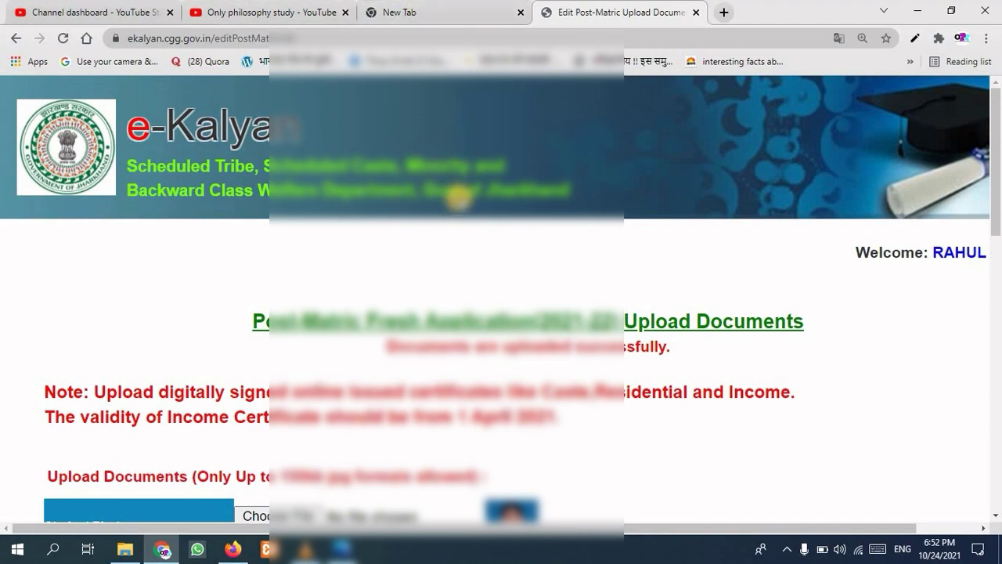
# Open the Post-Matric application status page and select academic year 2021-22 to track the application.
pyautogui.scroll(-7, 942, 274)
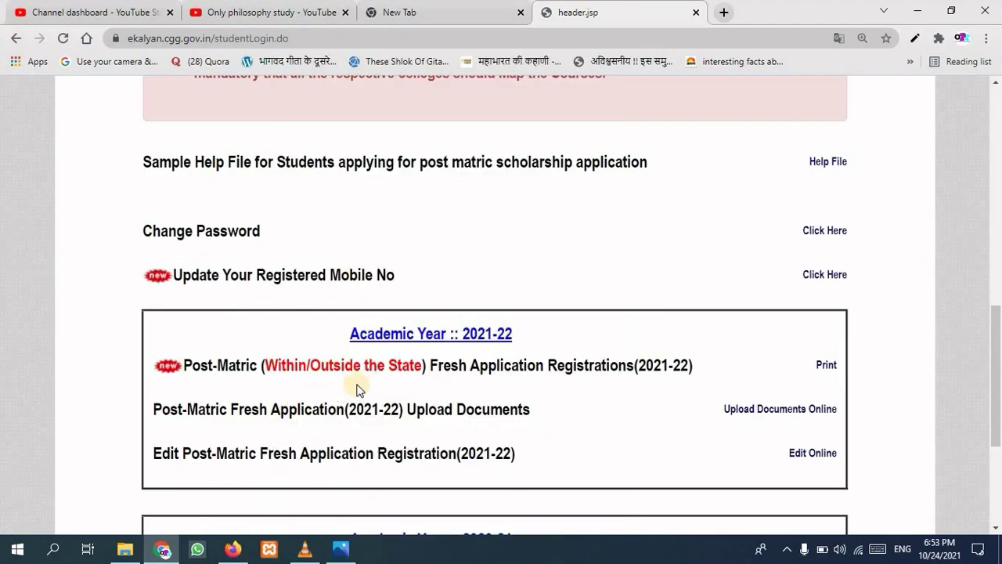
pyautogui.scroll(-3, 356, 389)
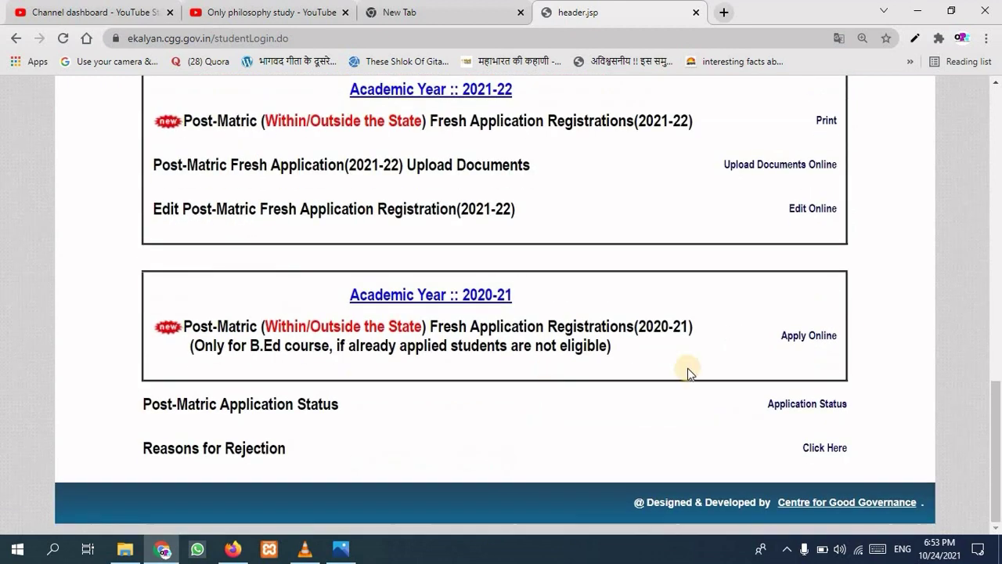
pyautogui.click(802, 406)
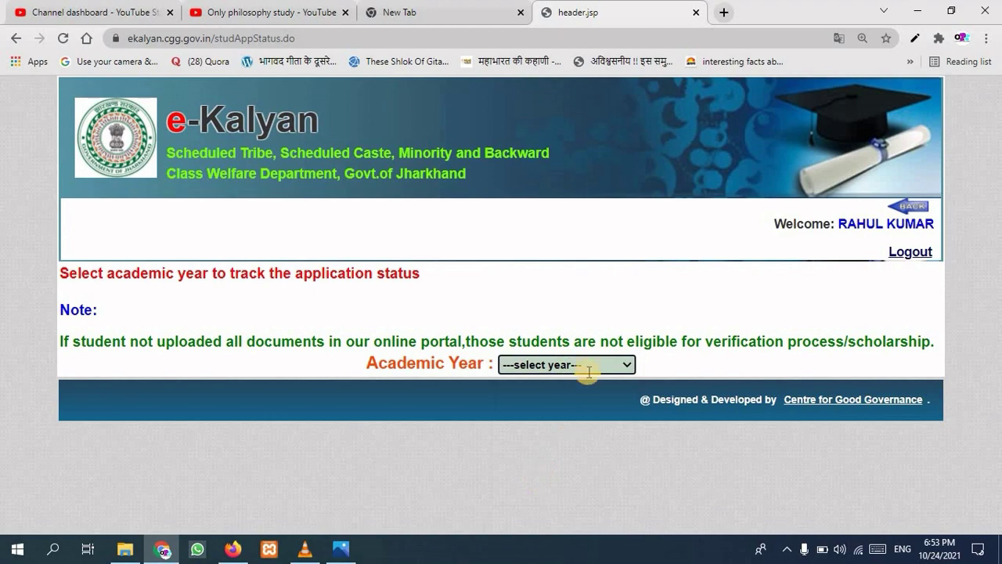
pyautogui.click(589, 371)
pyautogui.click(588, 371)
pyautogui.click(588, 370)
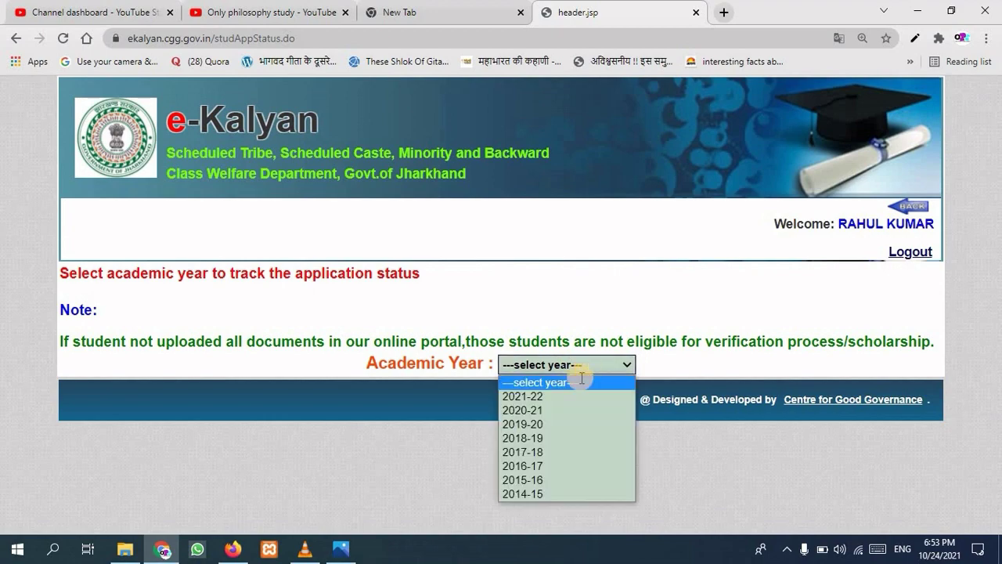
pyautogui.click(551, 394)
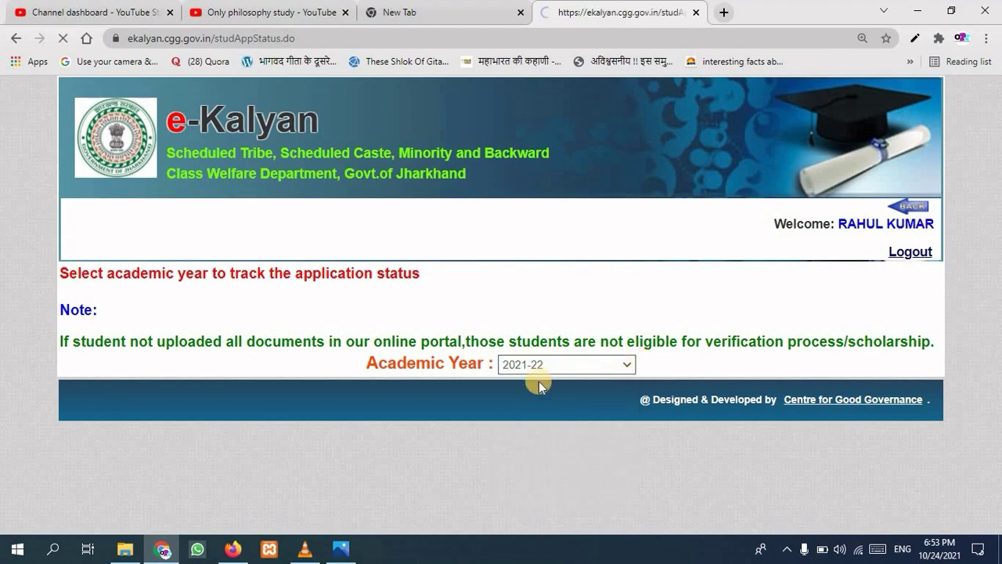
# Examine the application status and the upload status of each document, including the income certificate image.
pyautogui.scroll(-6, 537, 383)
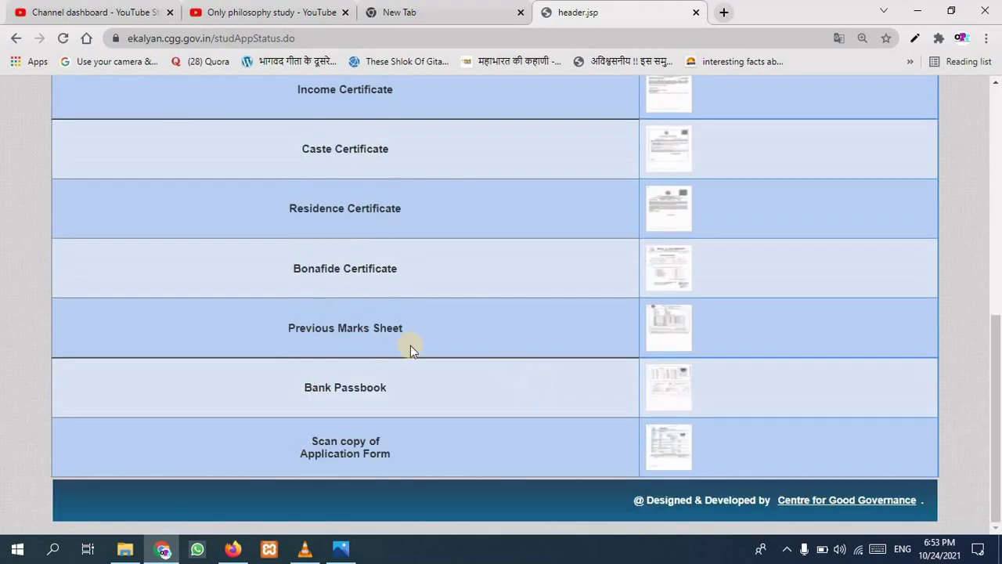
pyautogui.scroll(6, 660, 278)
pyautogui.scroll(-1, 495, 316)
pyautogui.scroll(-5, 495, 315)
pyautogui.scroll(3, 241, 165)
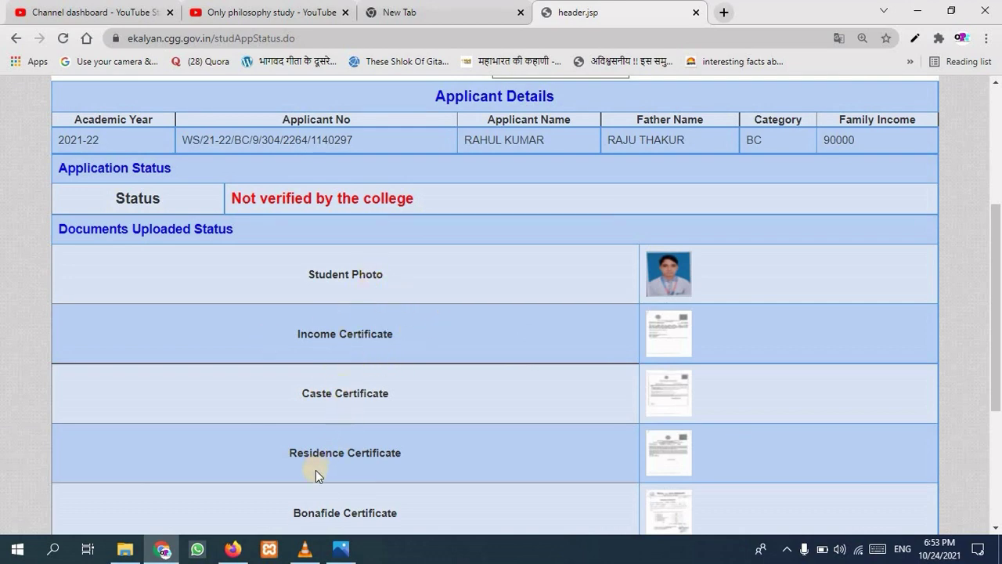
pyautogui.scroll(-3, 381, 477)
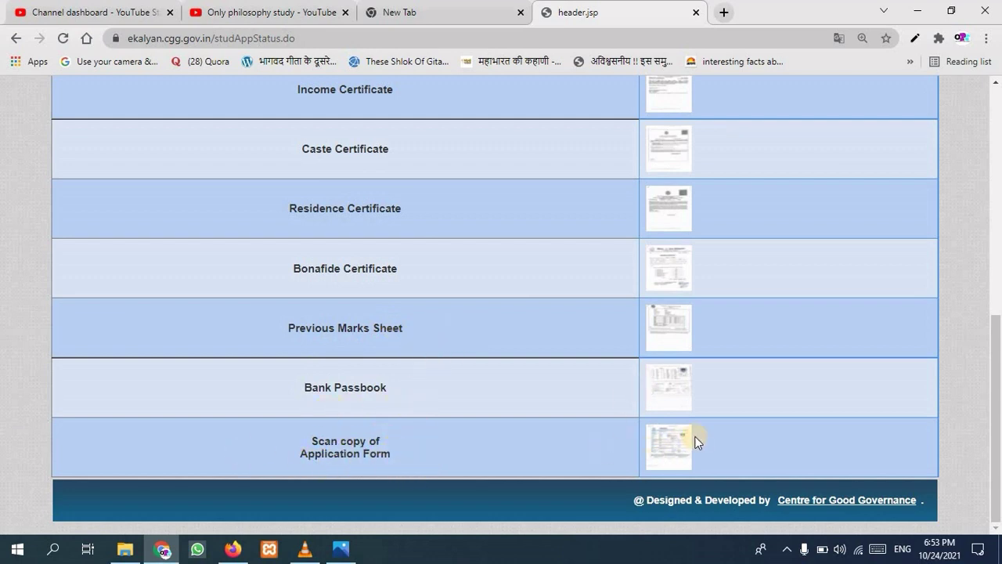
pyautogui.scroll(3, 696, 259)
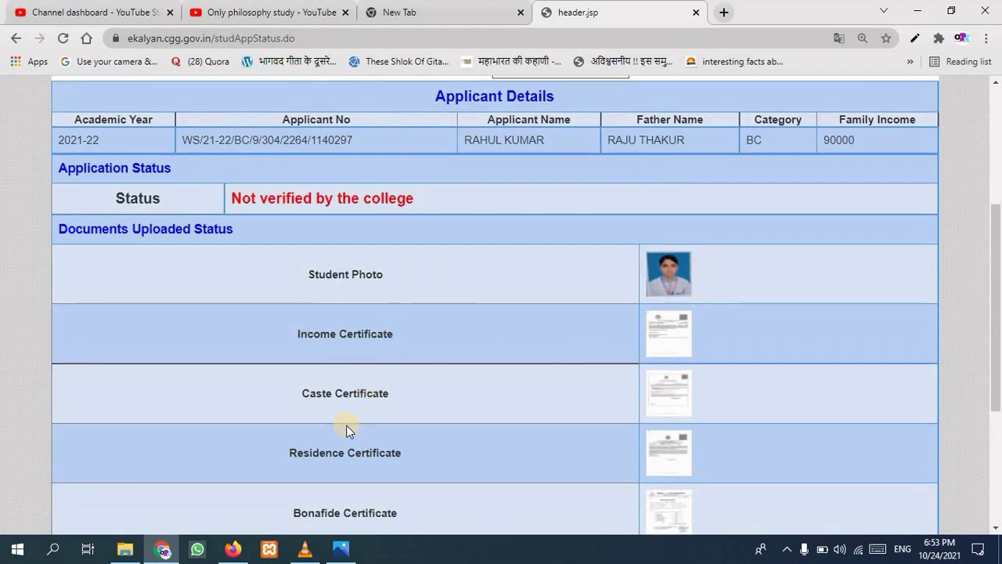
pyautogui.click(672, 338)
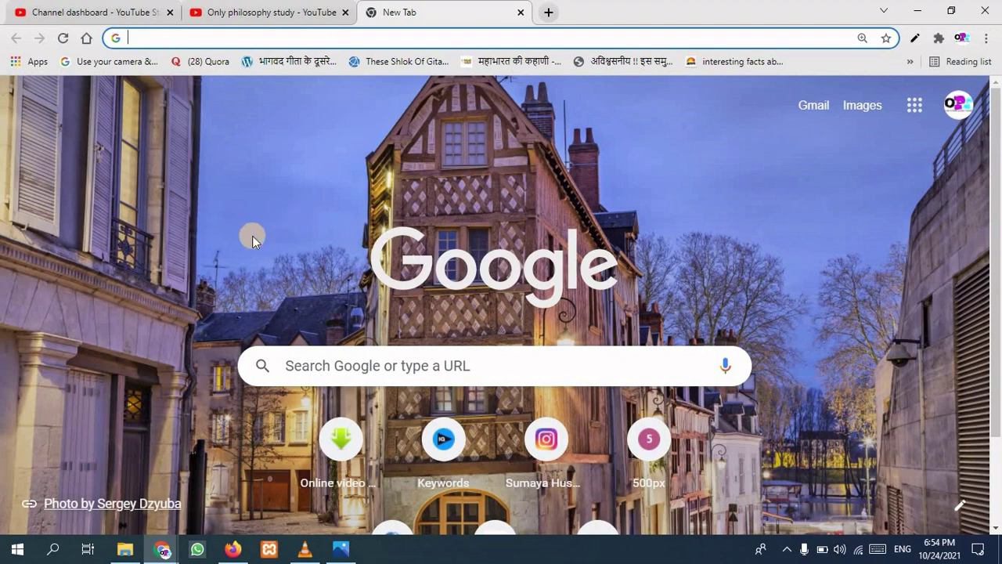
# Switch to the Only philosophy study channel on YouTube, subscribe to it, and set its notifications to All.
pyautogui.hotkey('ctrl', 'shift', 'Tab')
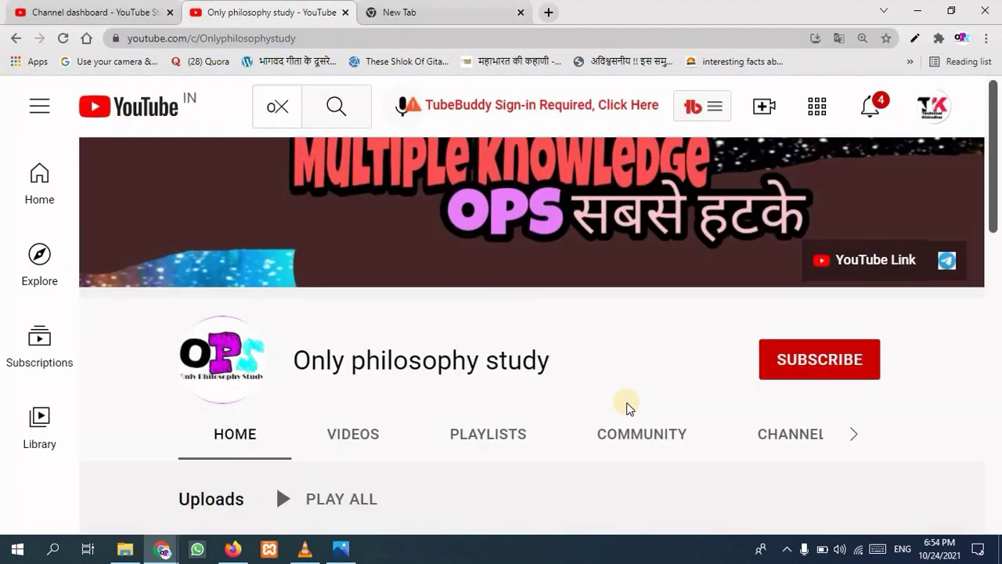
pyautogui.doubleClick(802, 366)
pyautogui.click(595, 346)
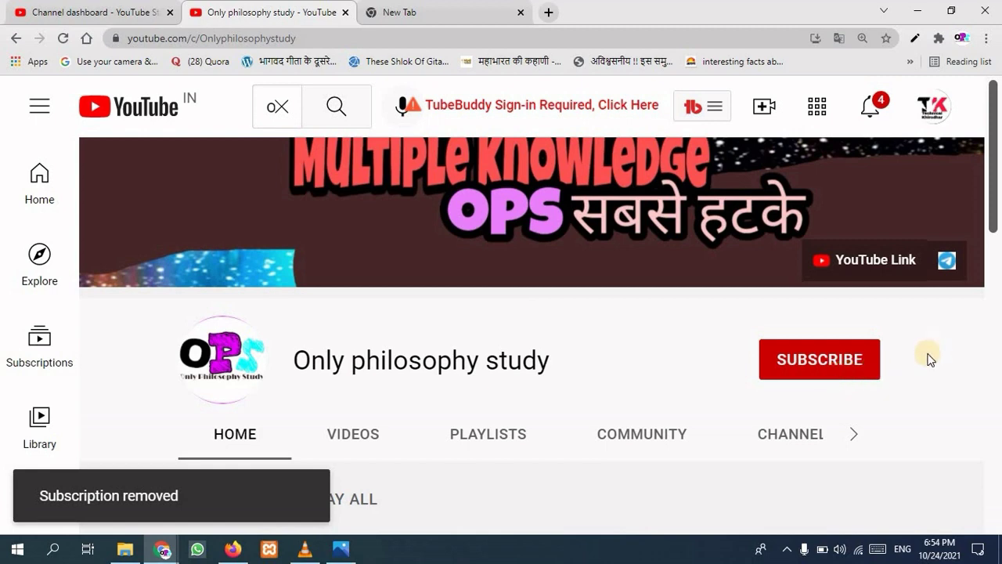
pyautogui.click(840, 363)
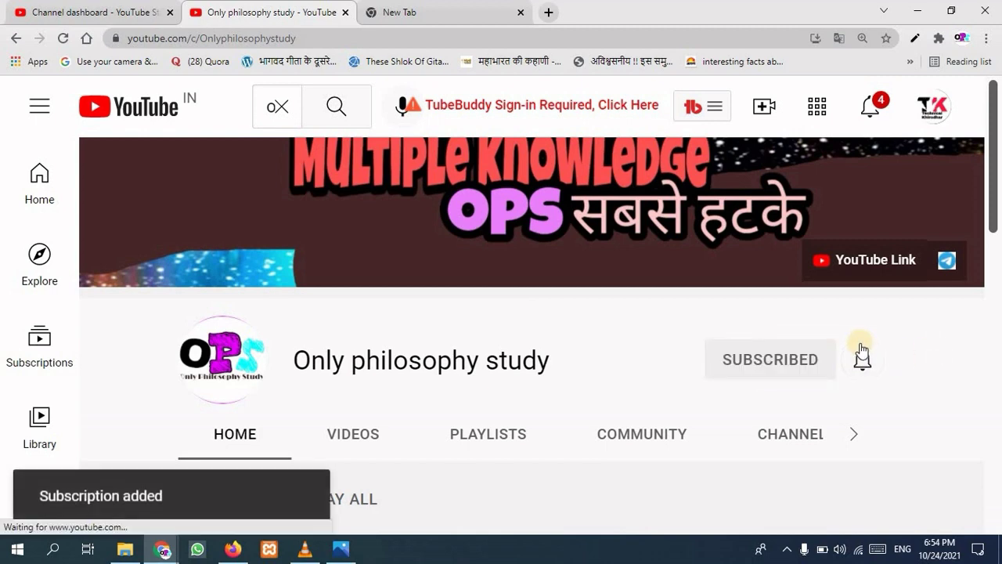
pyautogui.click(863, 362)
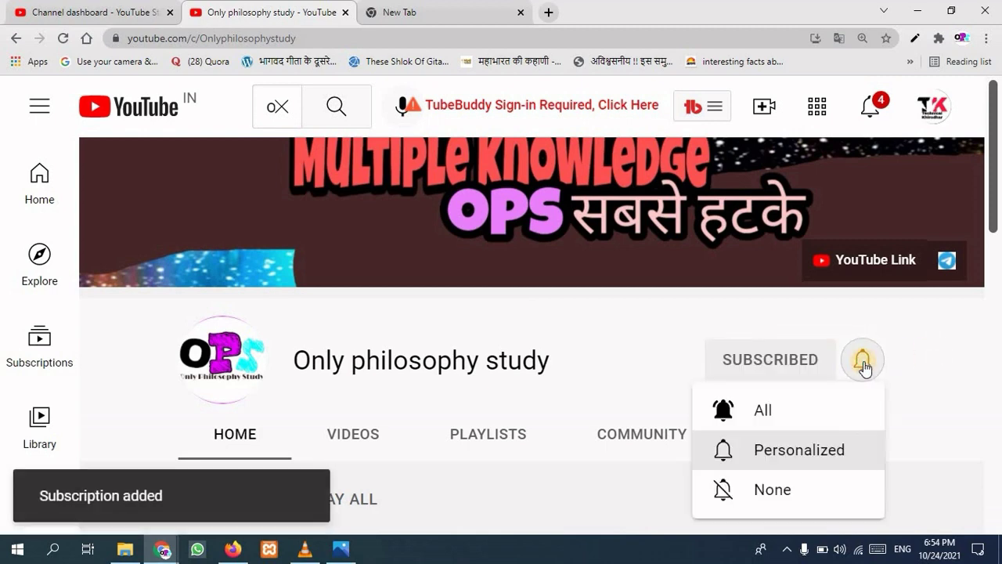
pyautogui.click(763, 412)
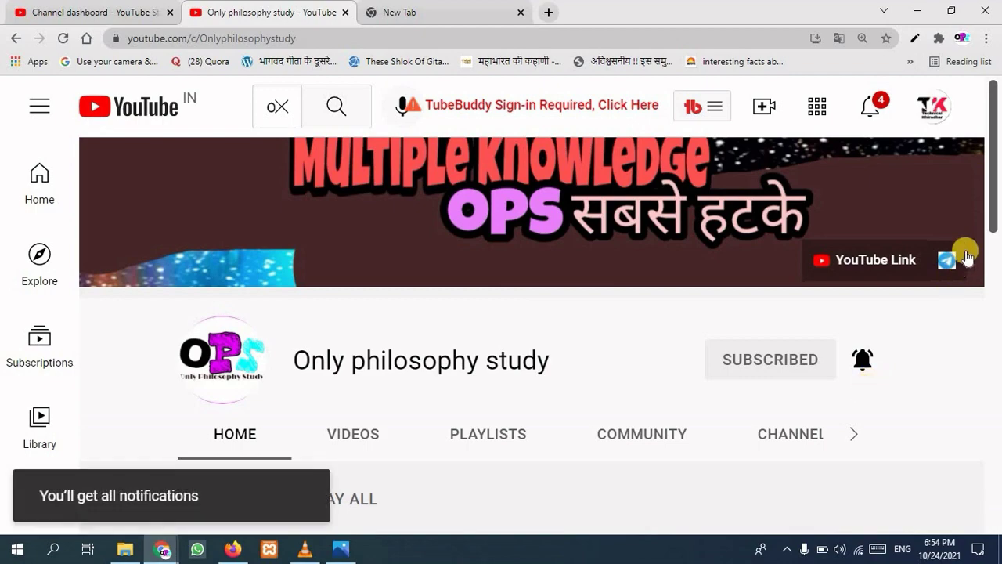
pyautogui.moveTo(991, 208); pyautogui.dragTo(991, 274)
pyautogui.scroll(3, 999, 330)
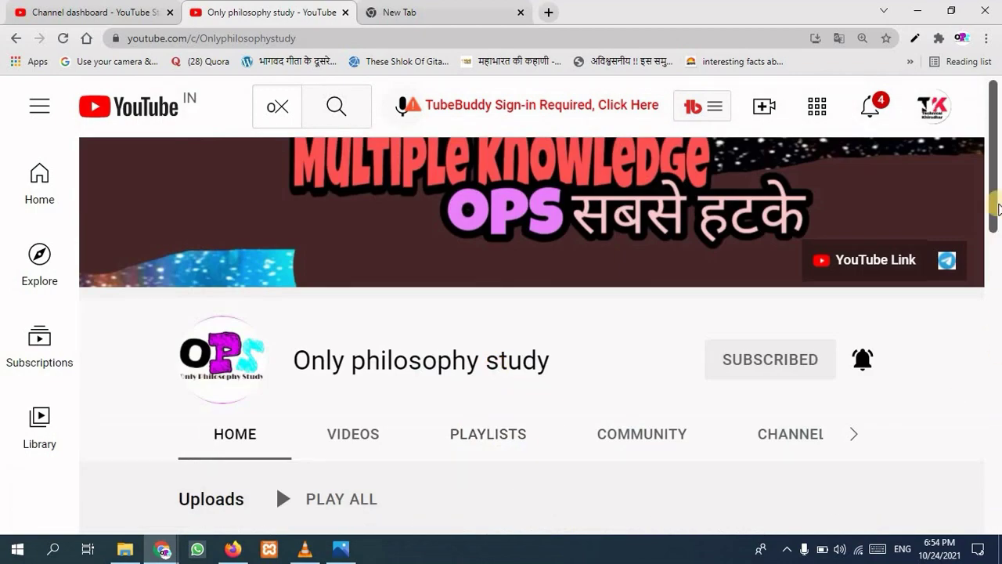